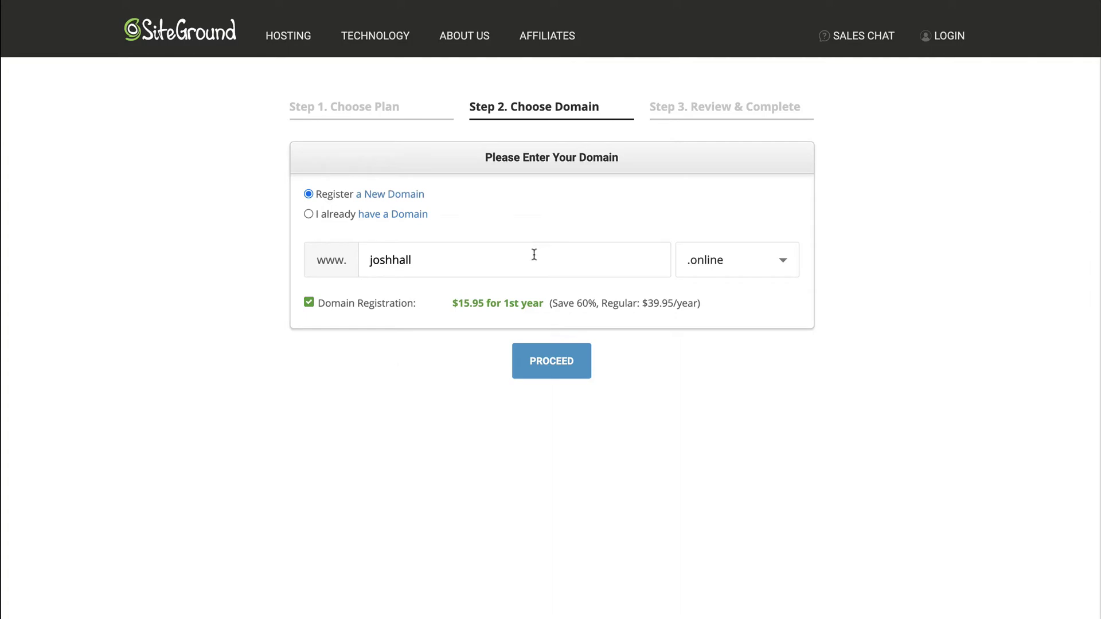
- Keep 'Register a New Domain' with the .online extension for joshhall.online and submit it
click(309, 215)
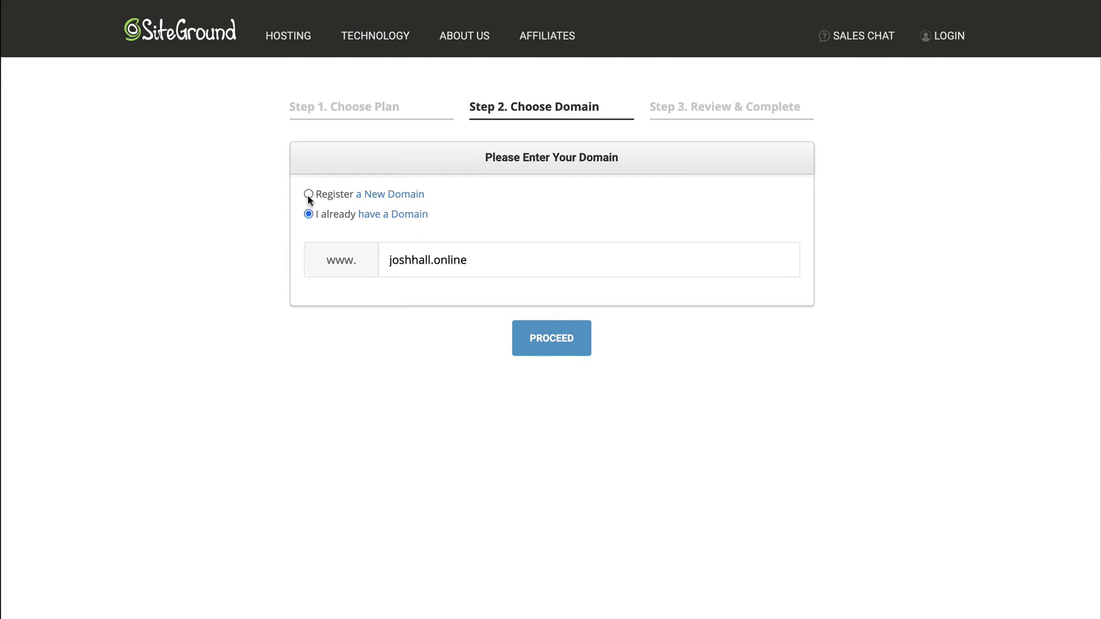
click(308, 195)
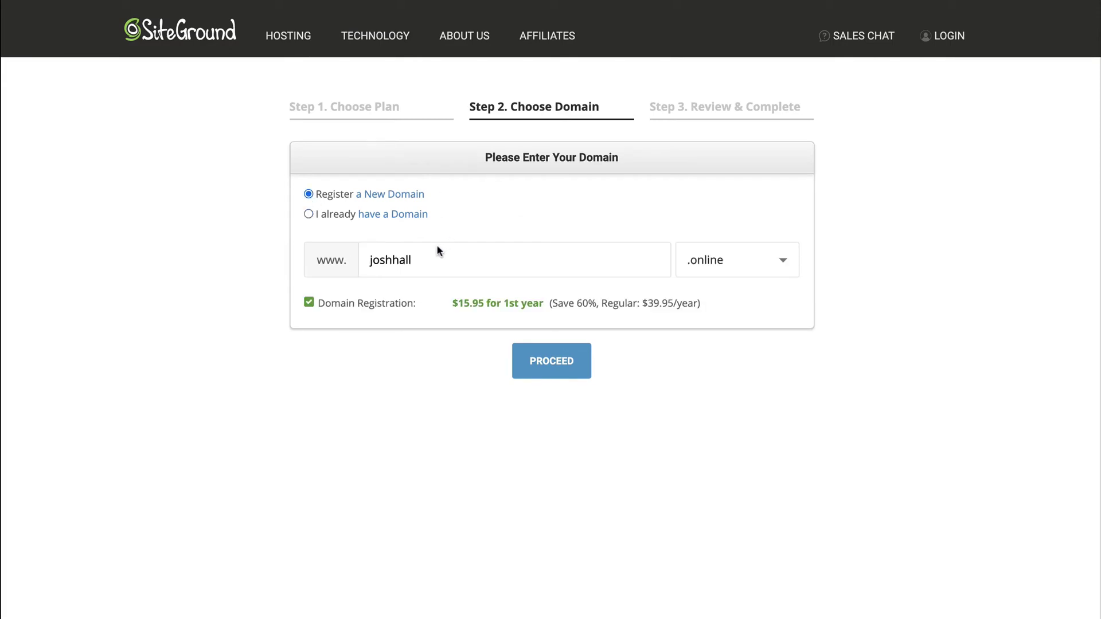
click(744, 266)
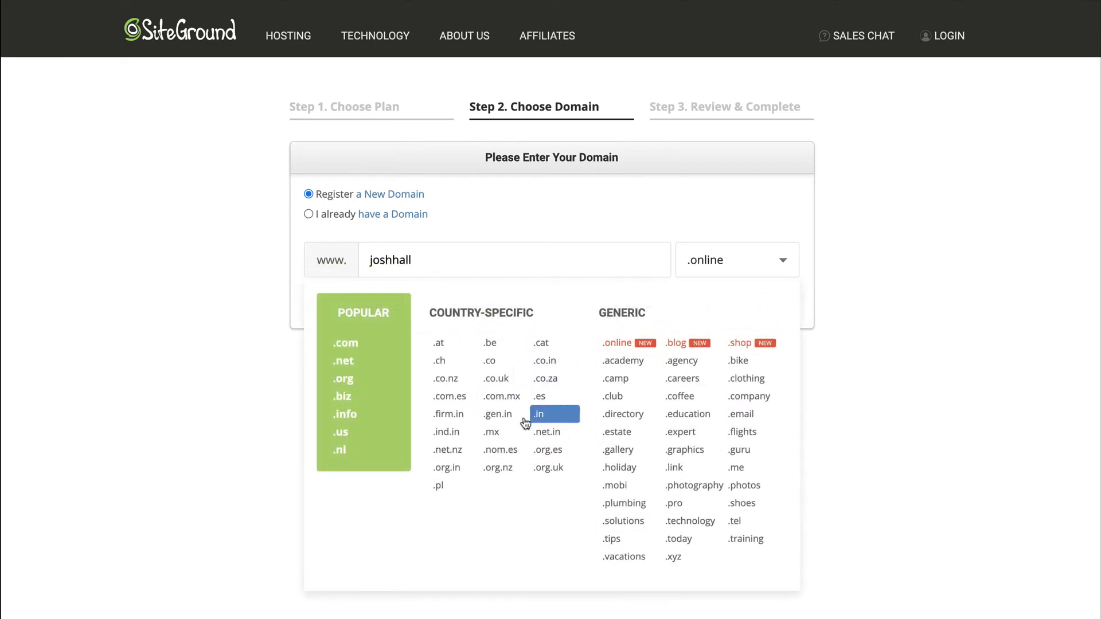
click(525, 213)
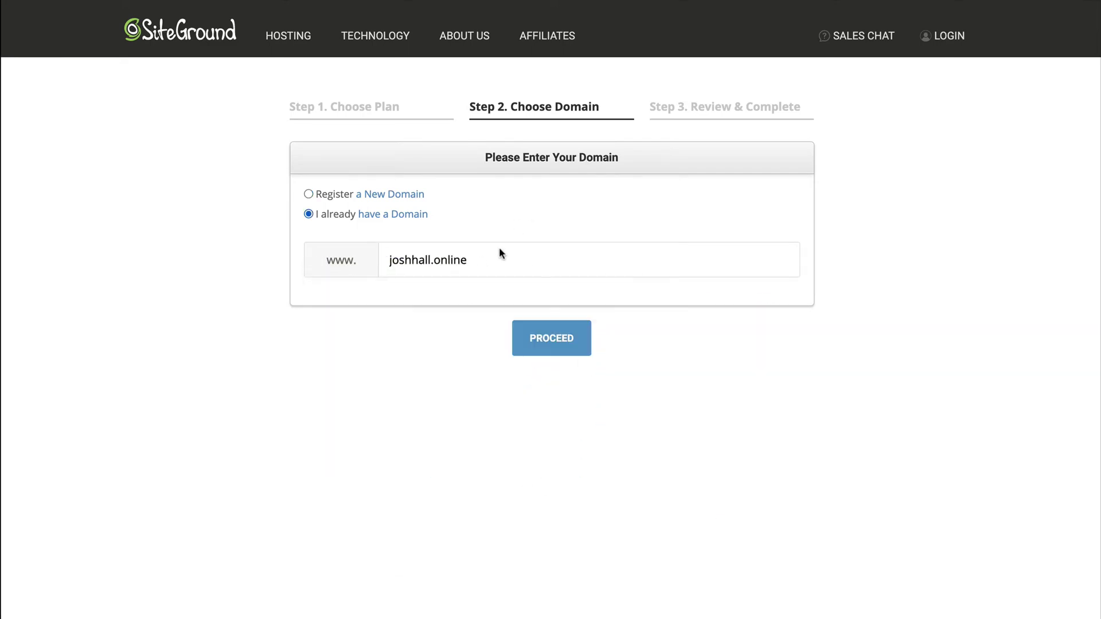
click(335, 195)
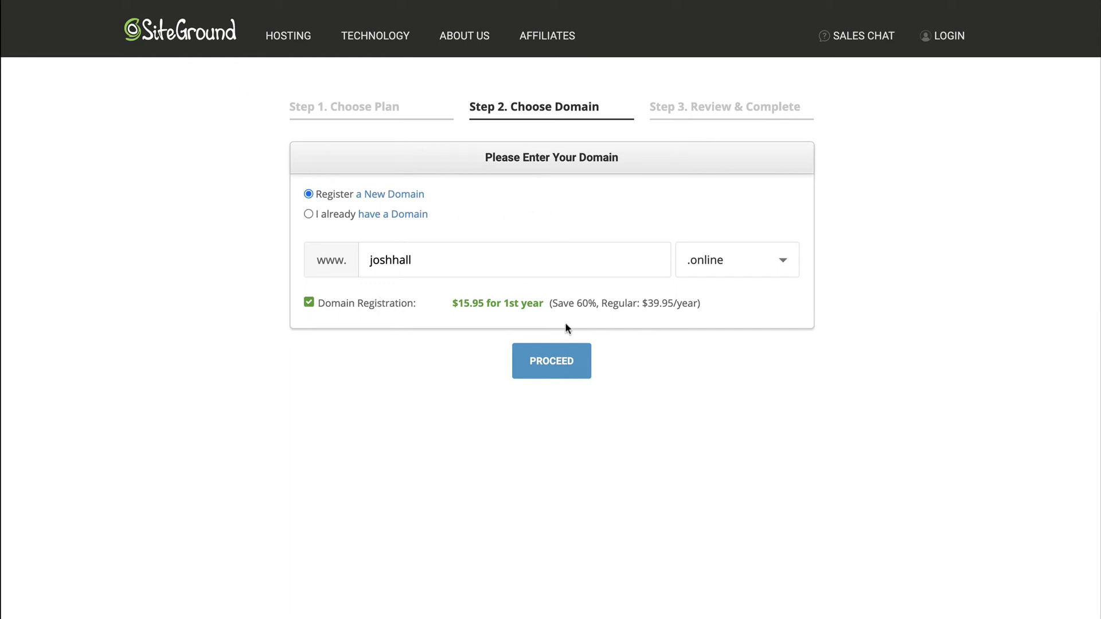
click(552, 370)
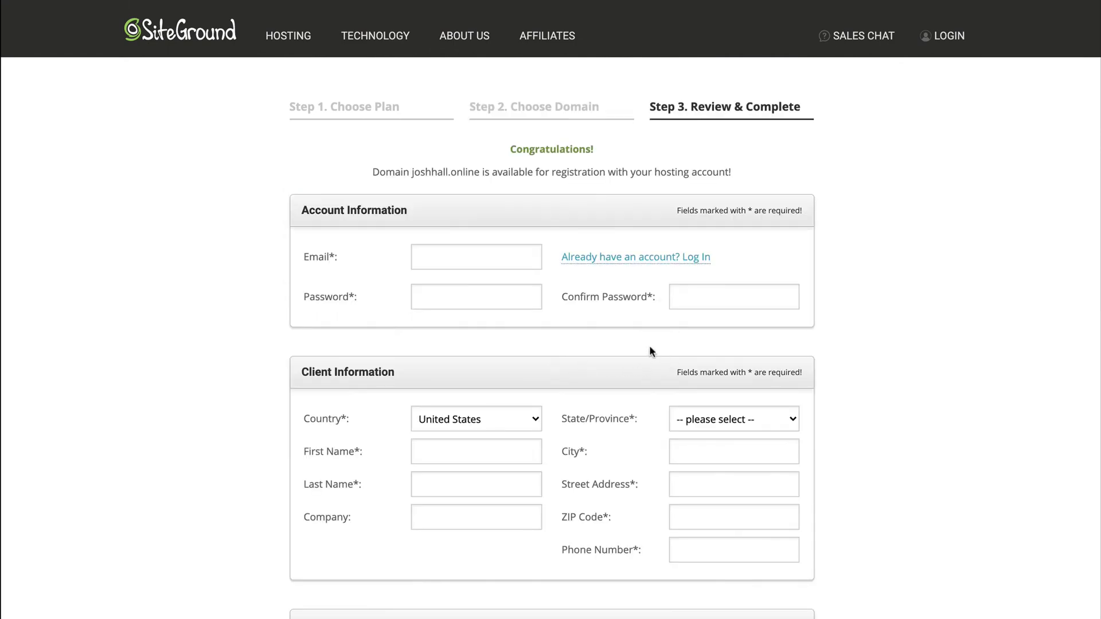
- In Purchase Information, leave the billing period at 12 months
scroll(649, 346, down, 3)
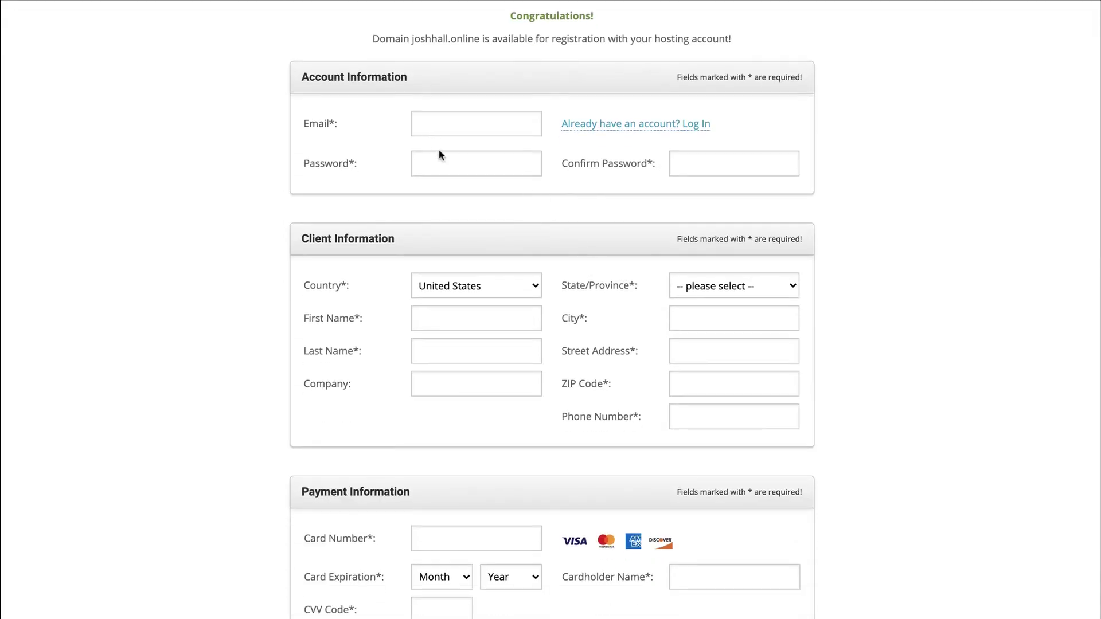
scroll(442, 152, down, 10)
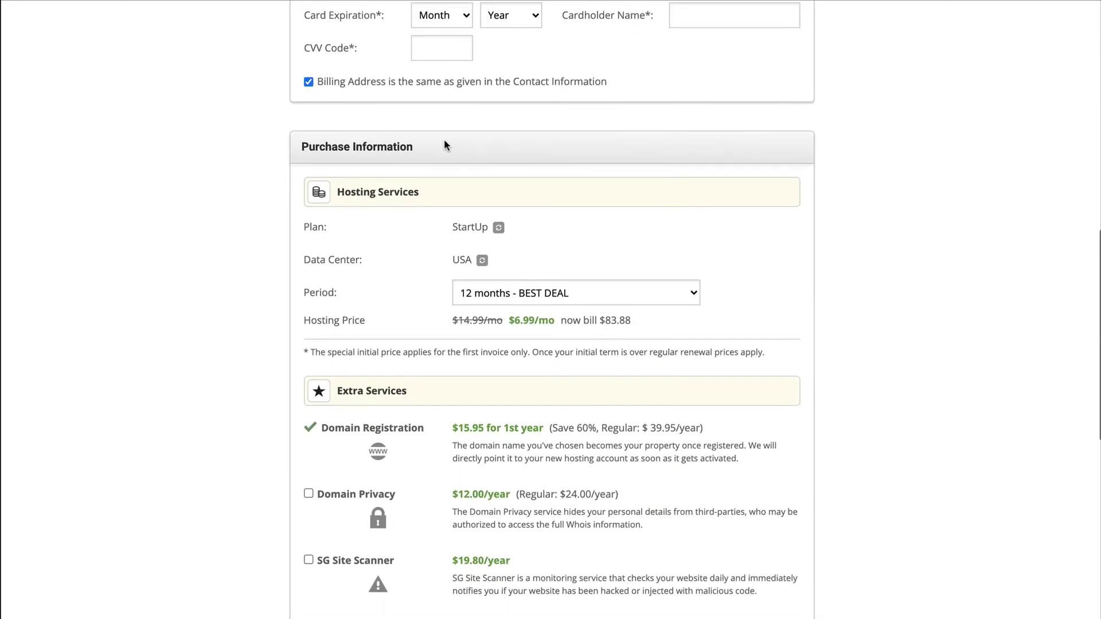
scroll(446, 145, down, 2)
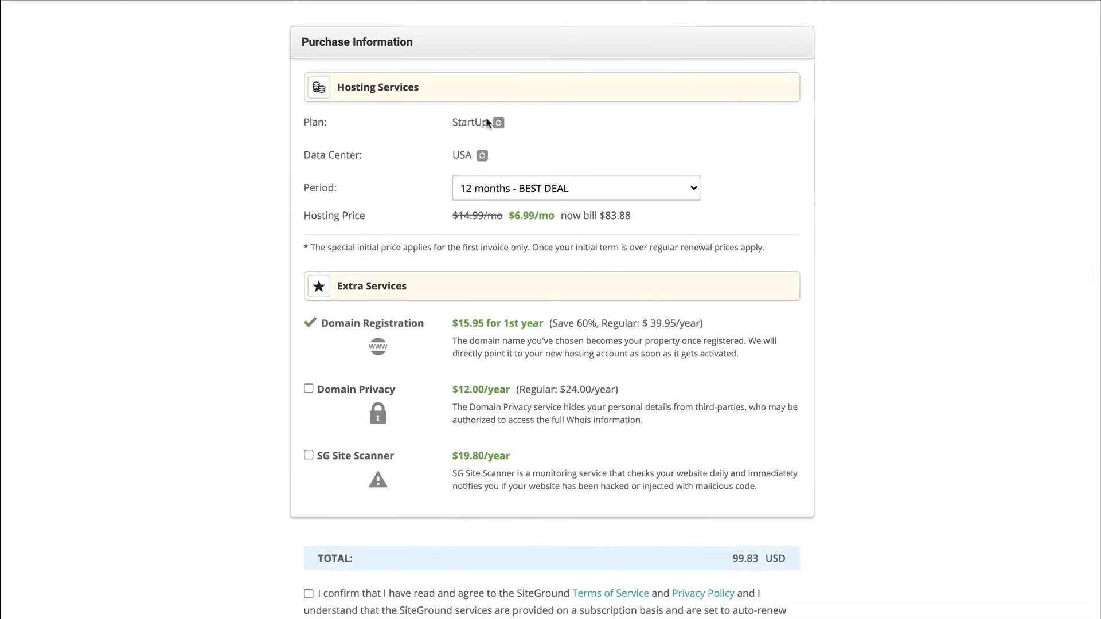
click(585, 195)
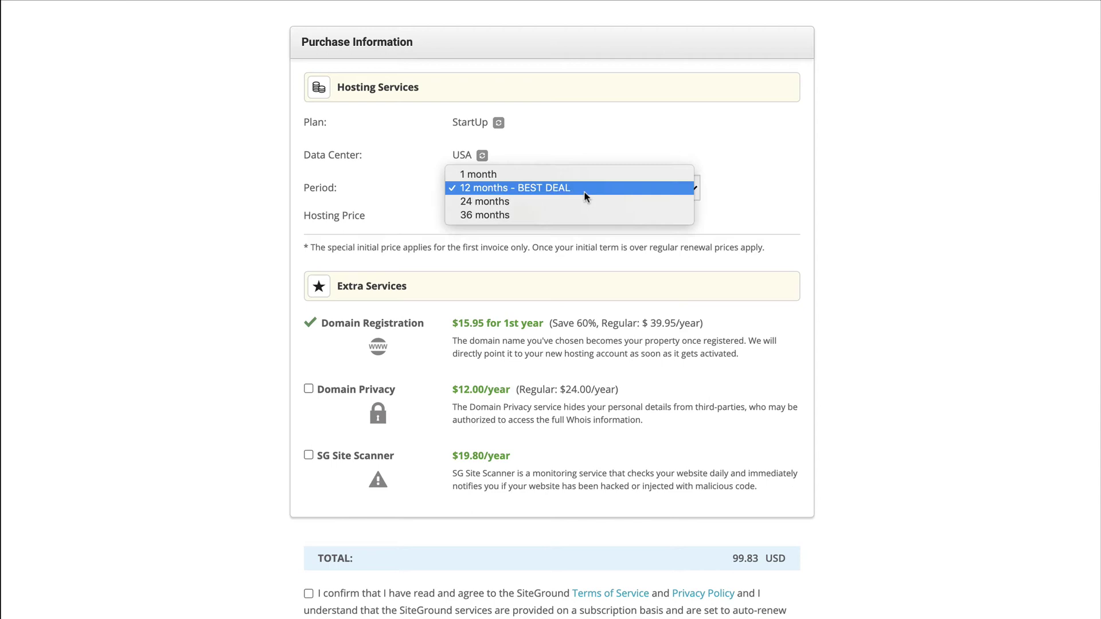
click(1036, 212)
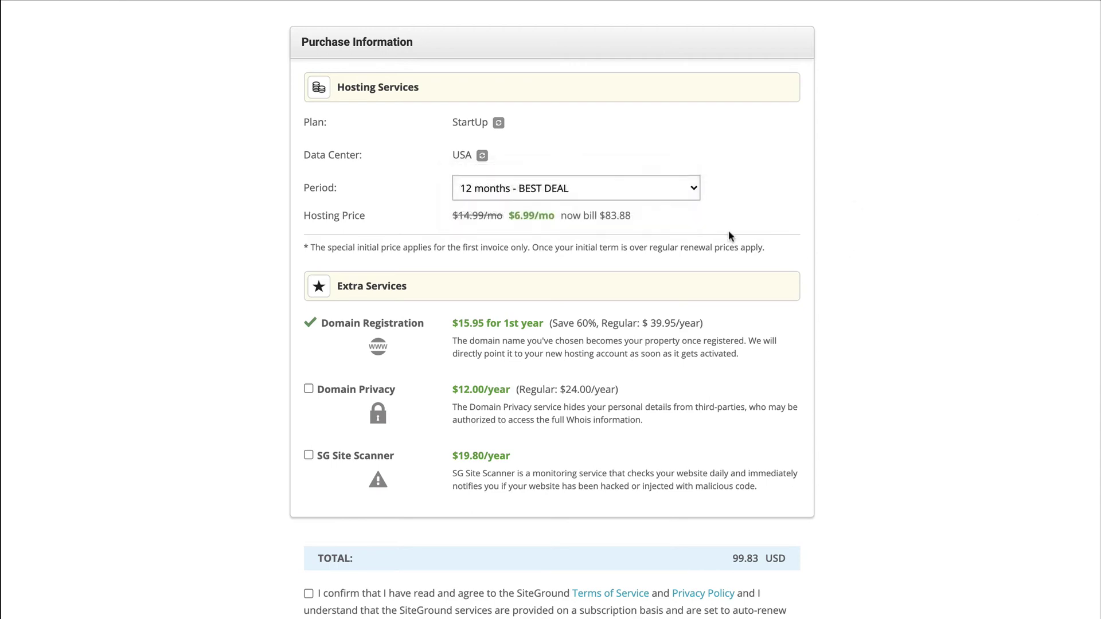
- Leave the data center set to USA, Iowa
scroll(479, 159, down, 1)
click(481, 153)
click(497, 154)
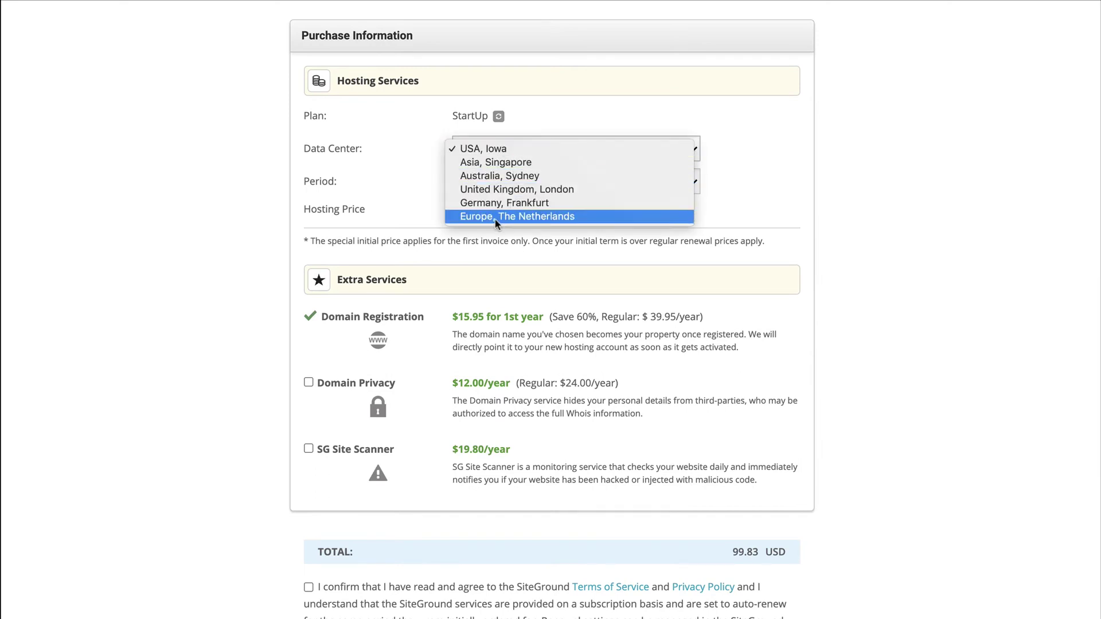
click(955, 174)
click(519, 150)
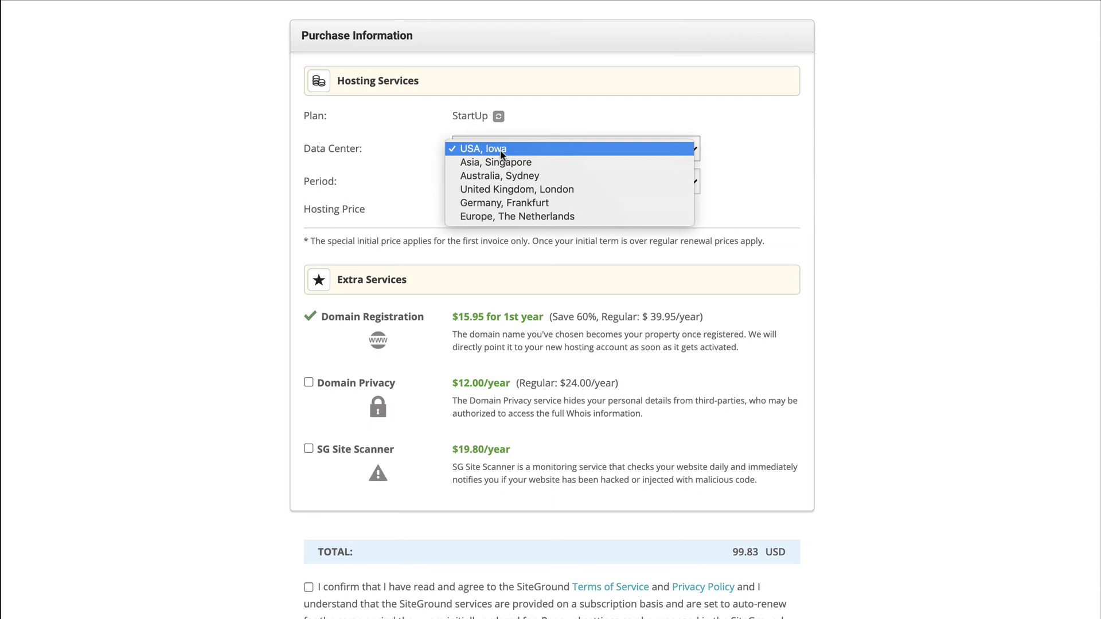
click(844, 149)
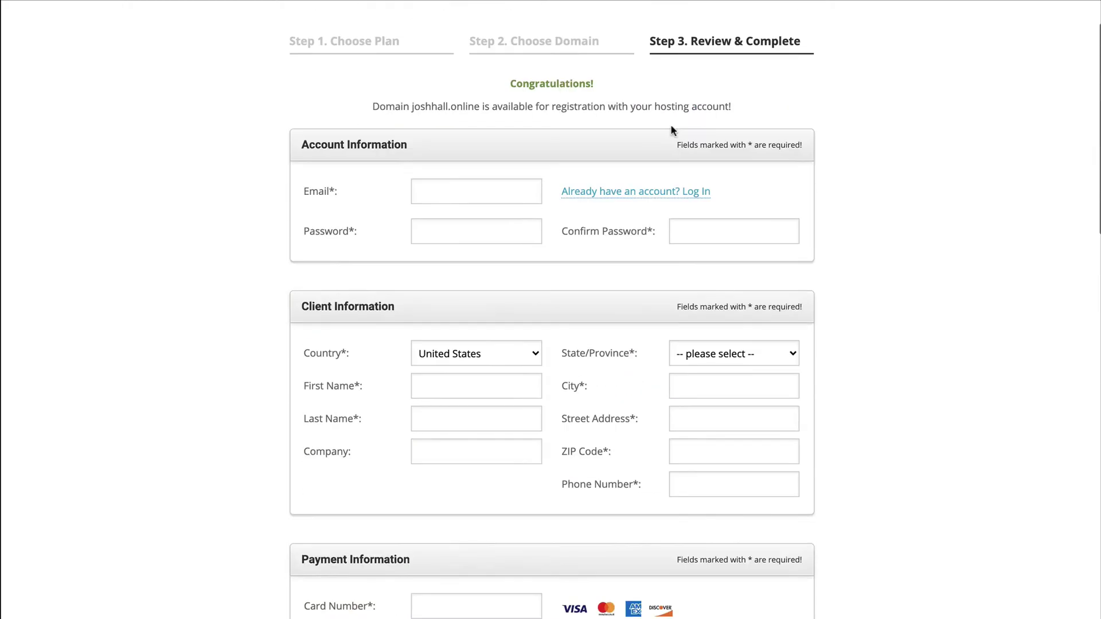
- Select a 1-month billing period, making hosting $19.99/mo and the total 35.94 USD
scroll(558, 291, down, 15)
scroll(561, 290, down, 2)
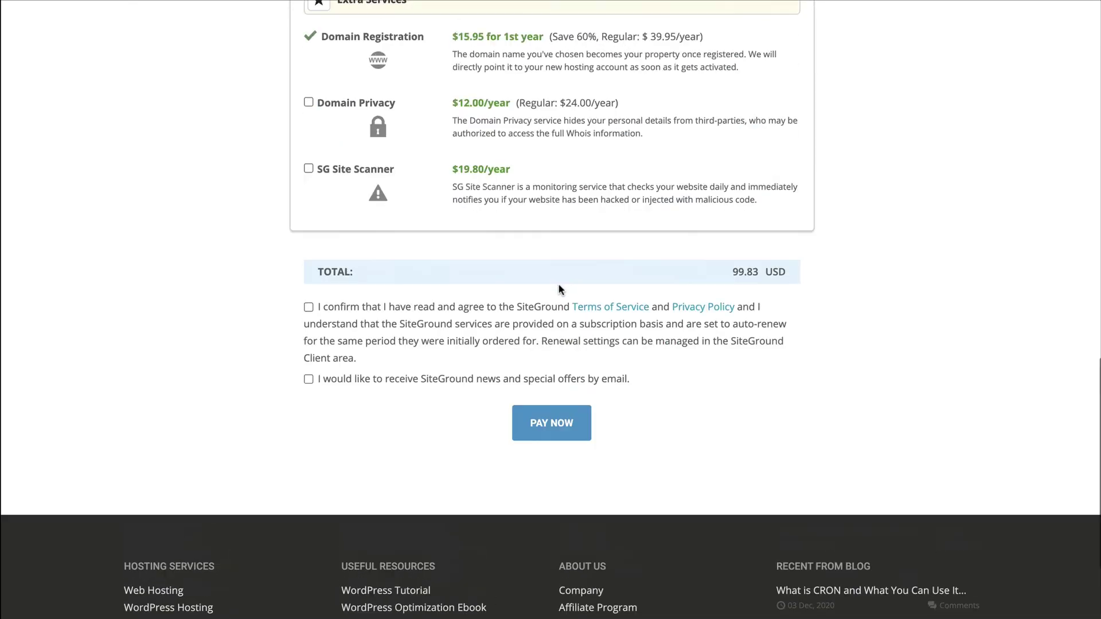
scroll(492, 287, up, 5)
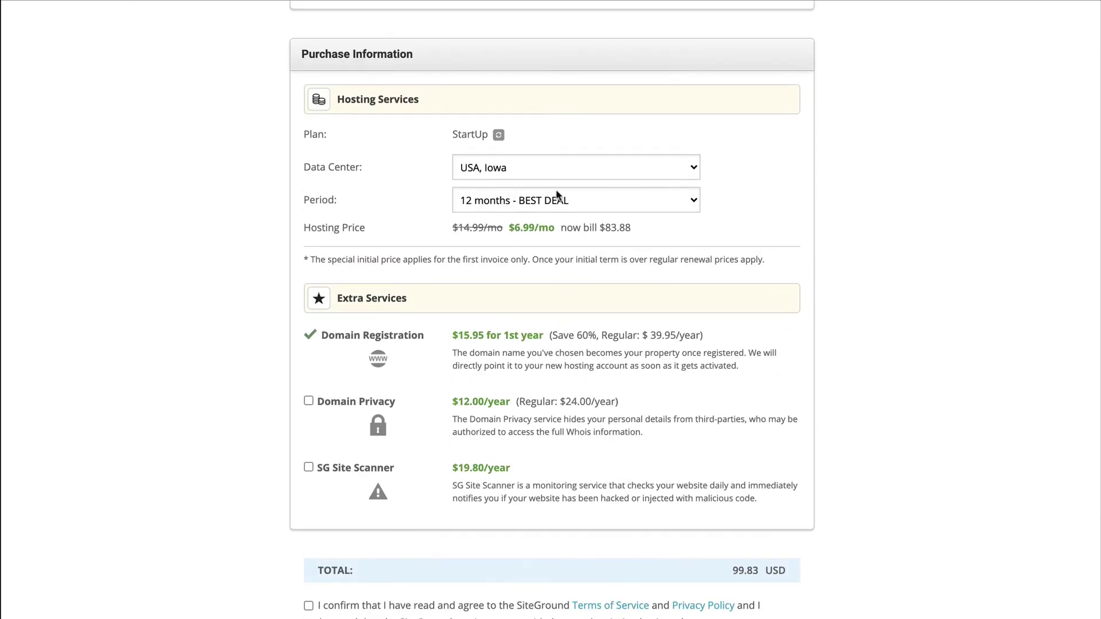
click(555, 198)
click(534, 190)
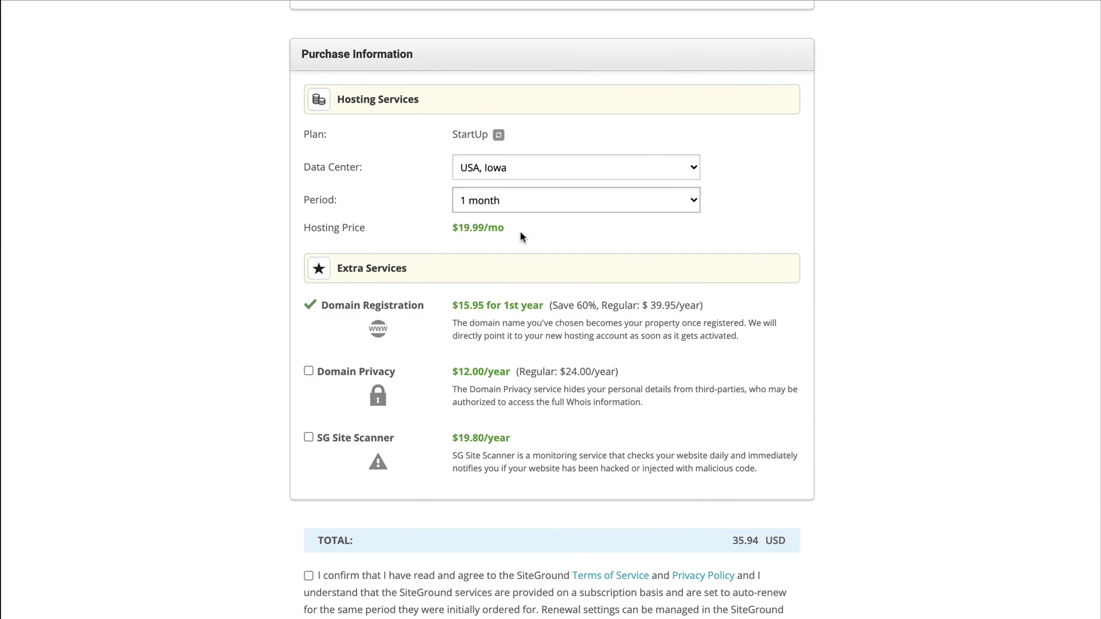
click(526, 200)
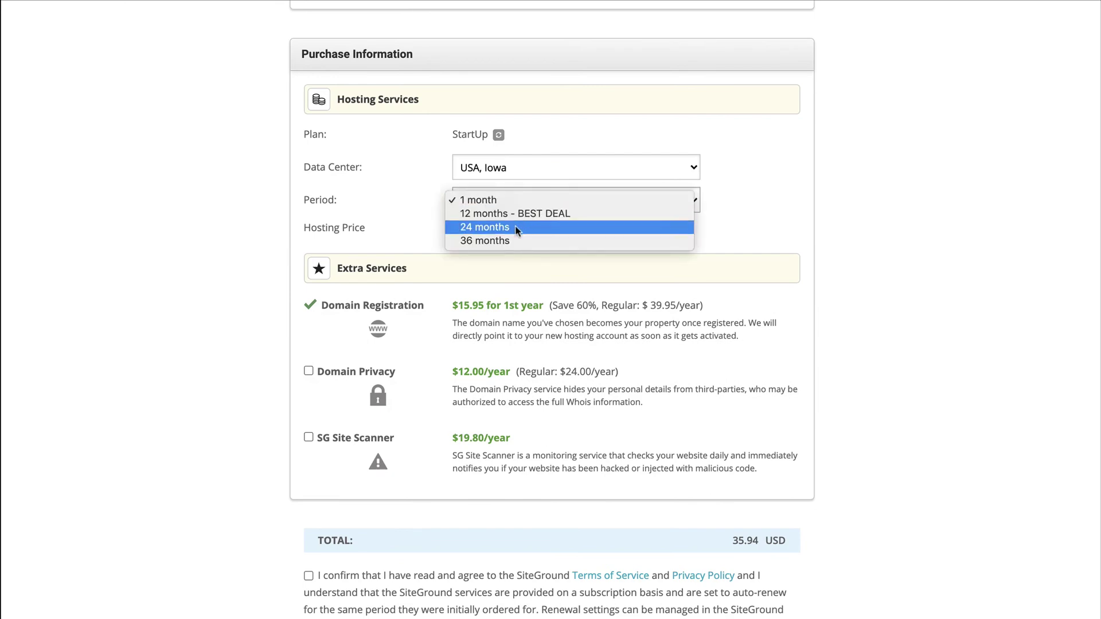
click(724, 273)
scroll(724, 273, down, 3)
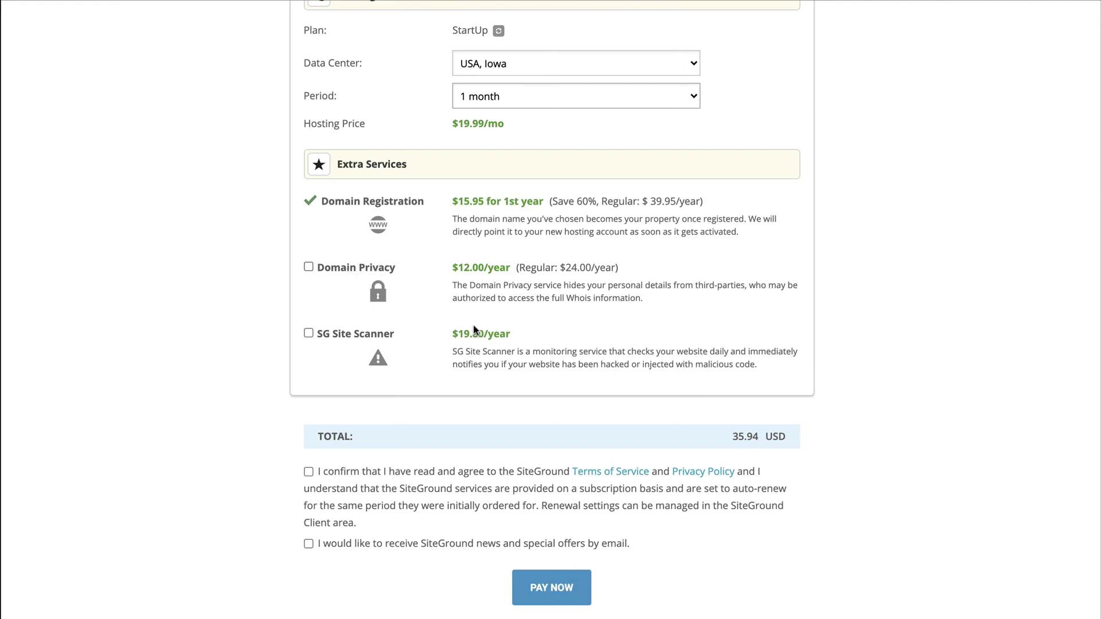
click(309, 267)
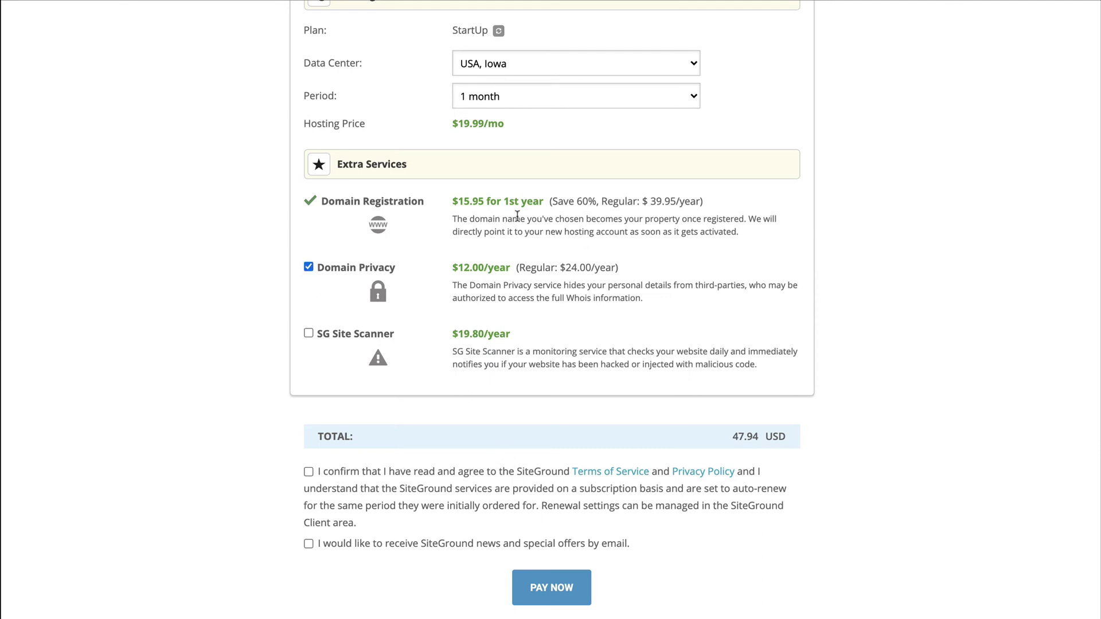
click(306, 268)
- Agree to the Terms of Service, opt into news emails, and pay to create the account
click(309, 472)
click(309, 543)
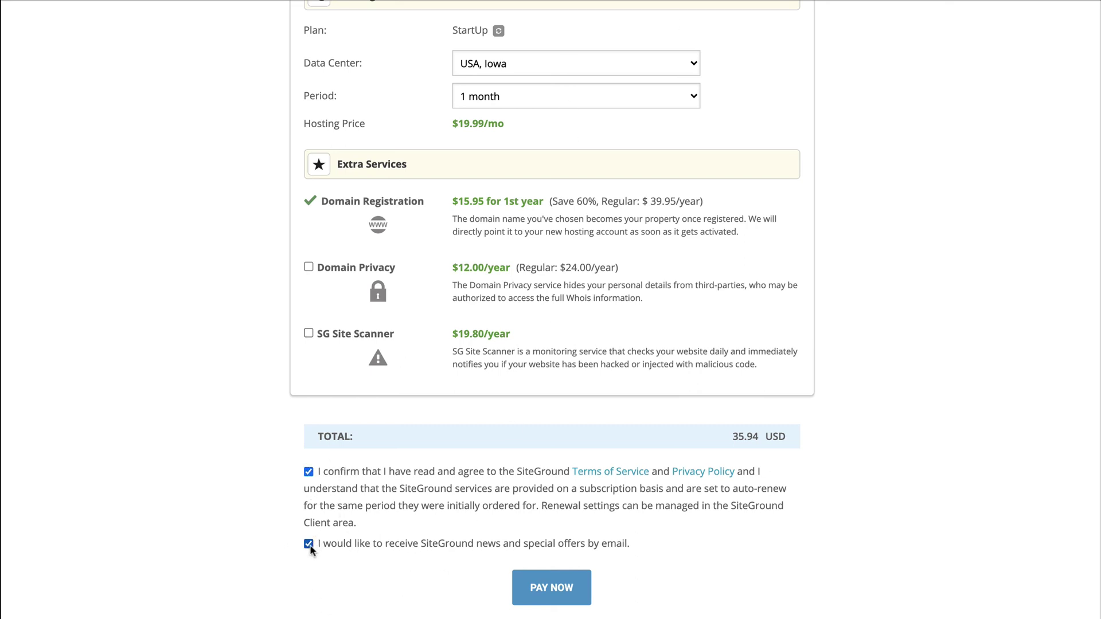
click(552, 588)
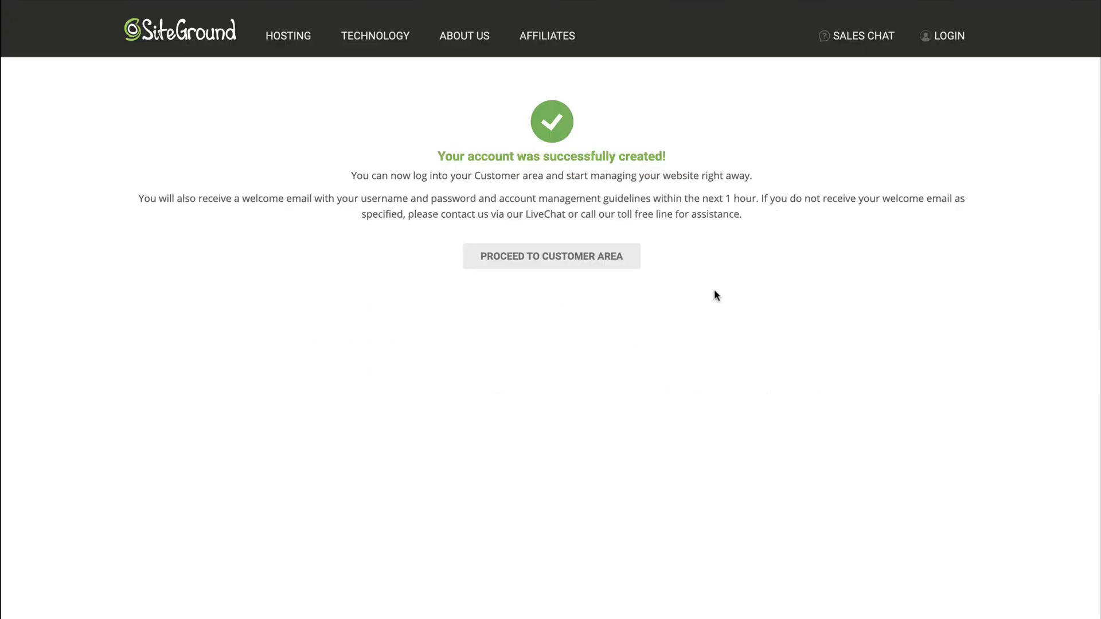